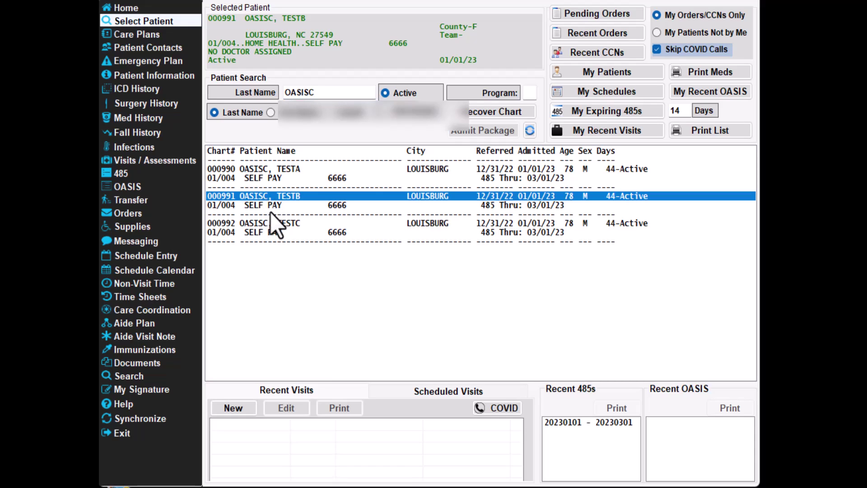
Confirm the patient has no OASIS documents, then go to Visits / Assessments (0 notes).
{"action": "left_click", "coordinate": [154, 186]}
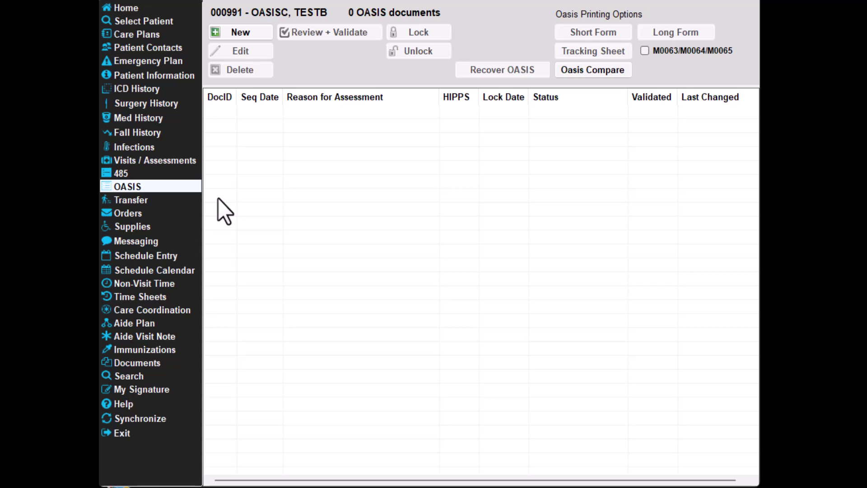
{"action": "left_click", "coordinate": [186, 163]}
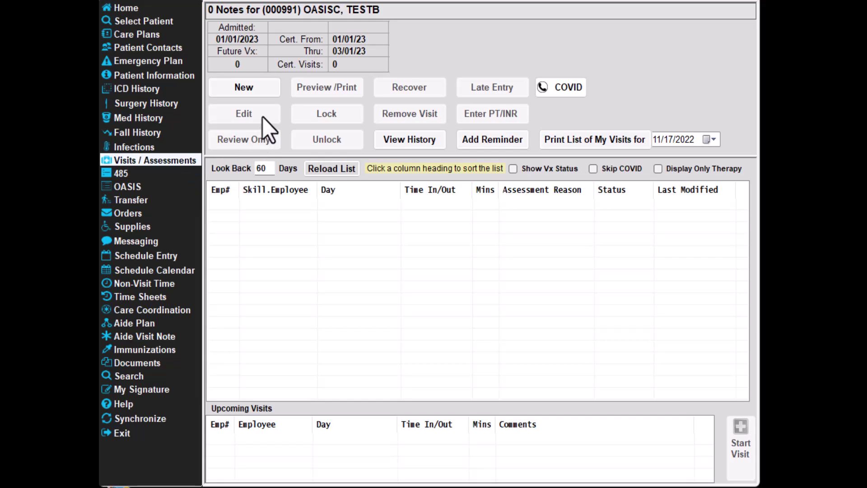
Create a new 01 - Start of Care visit with job code 001 - SN NOT MEDICAID and status 004 - INITIAL ASSESSMENT VISIT.
{"action": "left_click", "coordinate": [261, 89]}
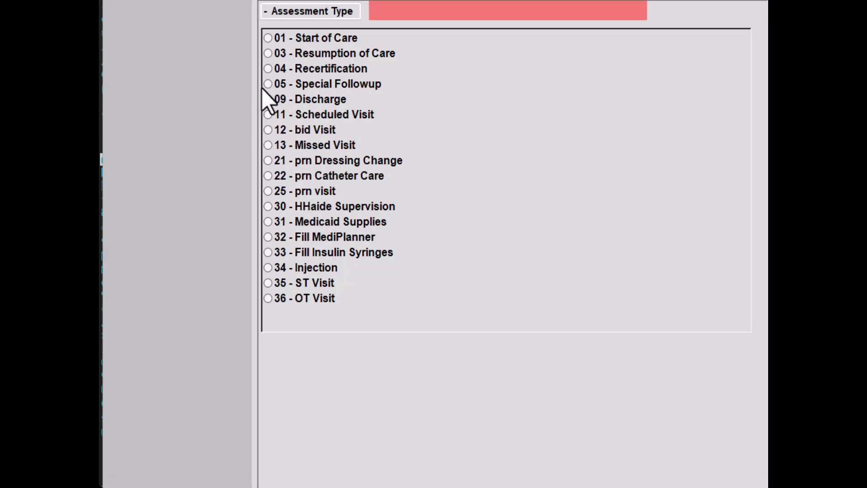
{"action": "left_click", "coordinate": [268, 39]}
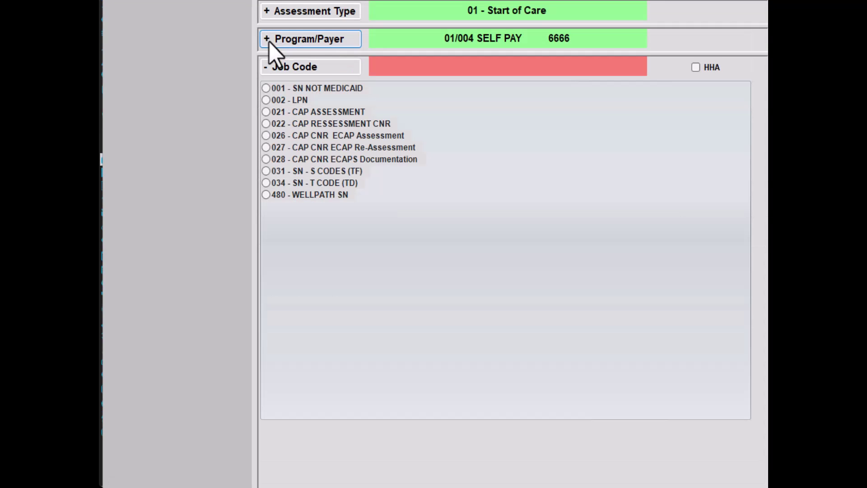
{"action": "left_click", "coordinate": [266, 88]}
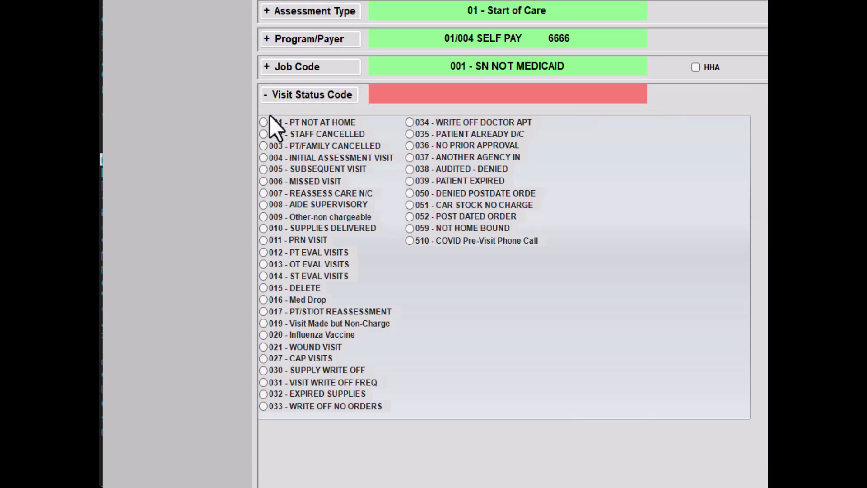
{"action": "left_click", "coordinate": [263, 158]}
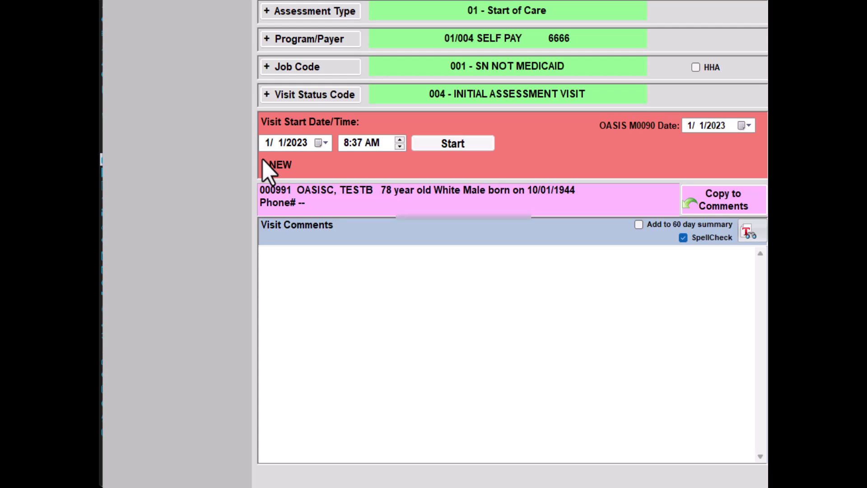
Start the visit at 1/1/2023 8:37AM and review the Find M00 sections and missing required answers.
{"action": "left_click", "coordinate": [464, 154]}
{"action": "left_click", "coordinate": [298, 267]}
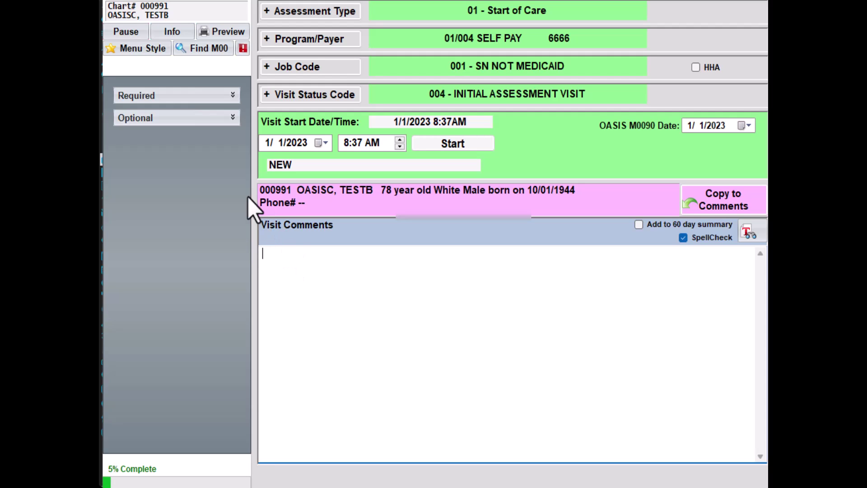
{"action": "left_click", "coordinate": [206, 50]}
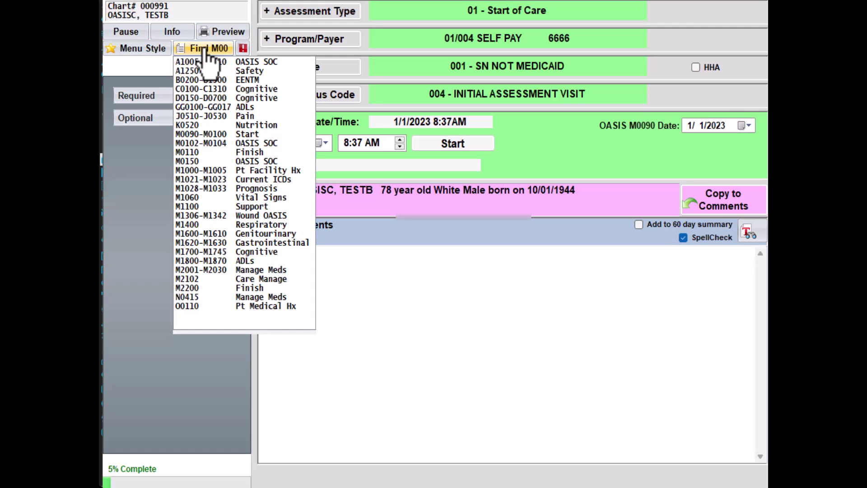
{"action": "left_click", "coordinate": [242, 51]}
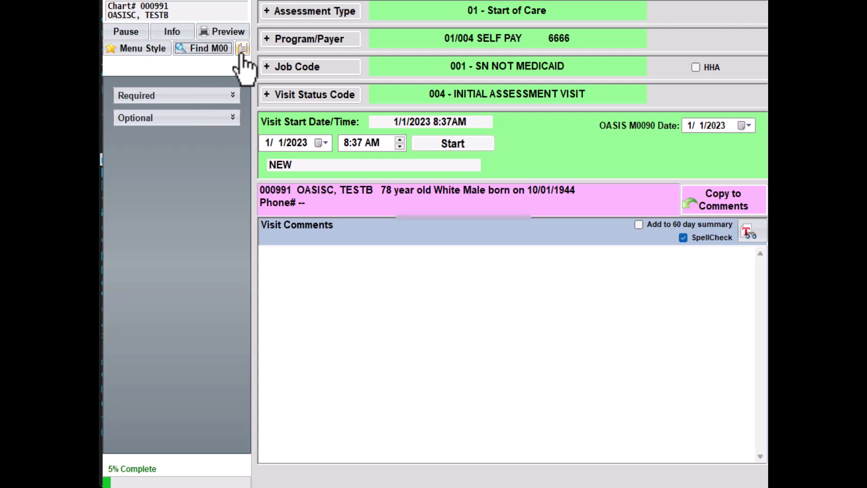
{"action": "left_click", "coordinate": [242, 51]}
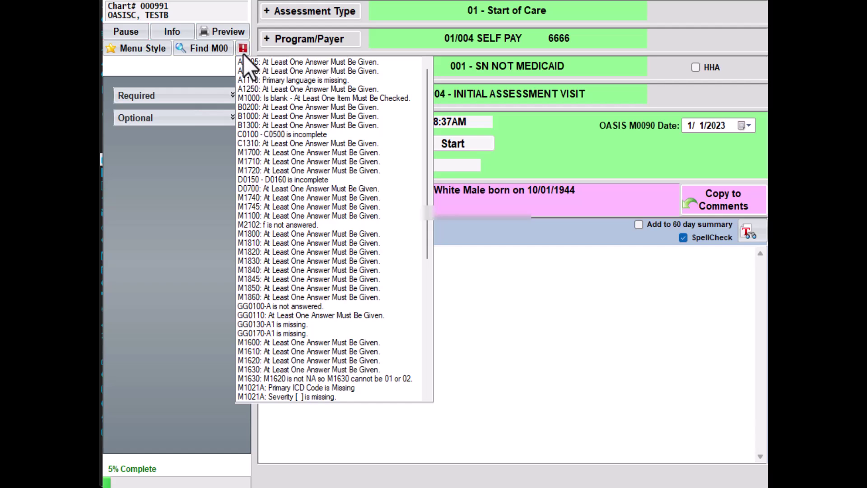
{"action": "left_click", "coordinate": [242, 49]}
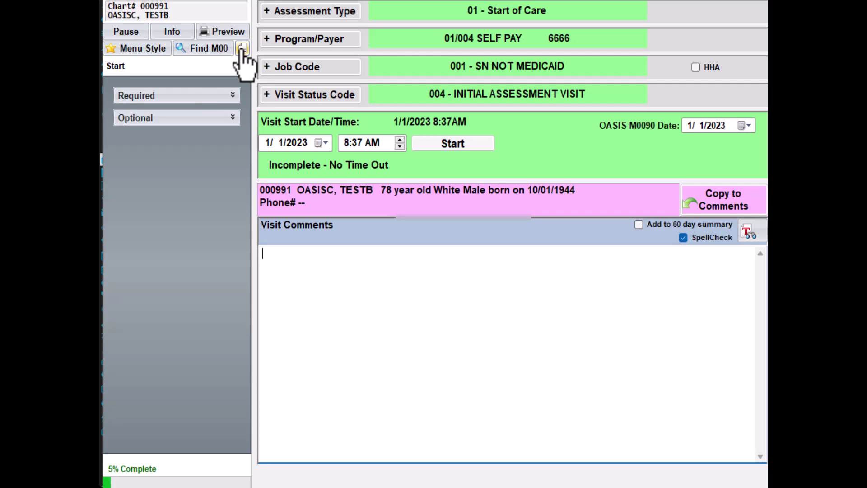
{"action": "left_click", "coordinate": [208, 47]}
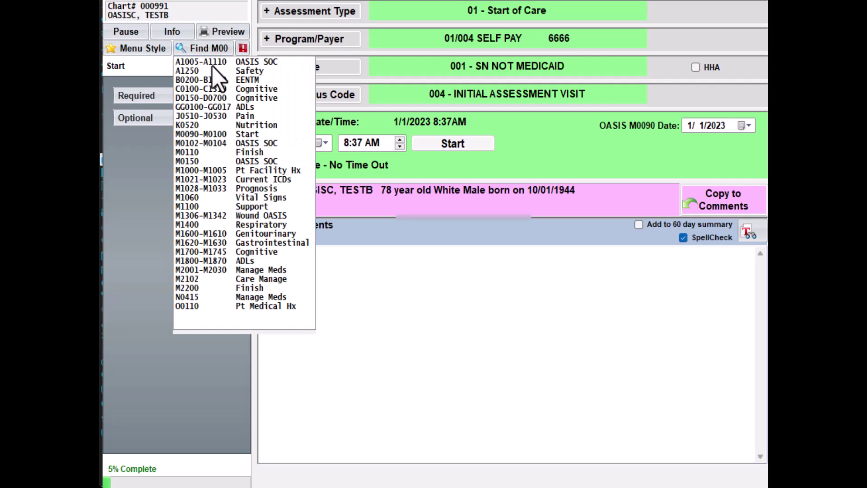
Under A1005–A1110 OASIS SOC, set A1110 preferred language to English with no interpreter needed.
{"action": "left_click", "coordinate": [210, 63]}
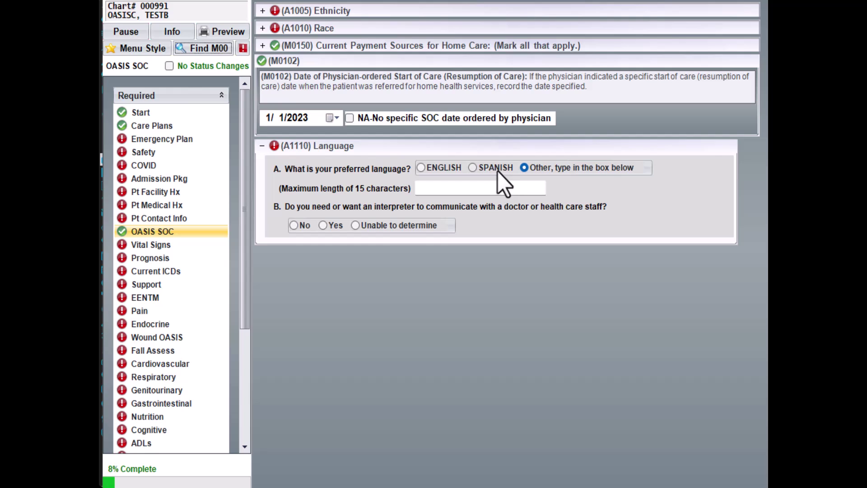
{"action": "left_click", "coordinate": [456, 167]}
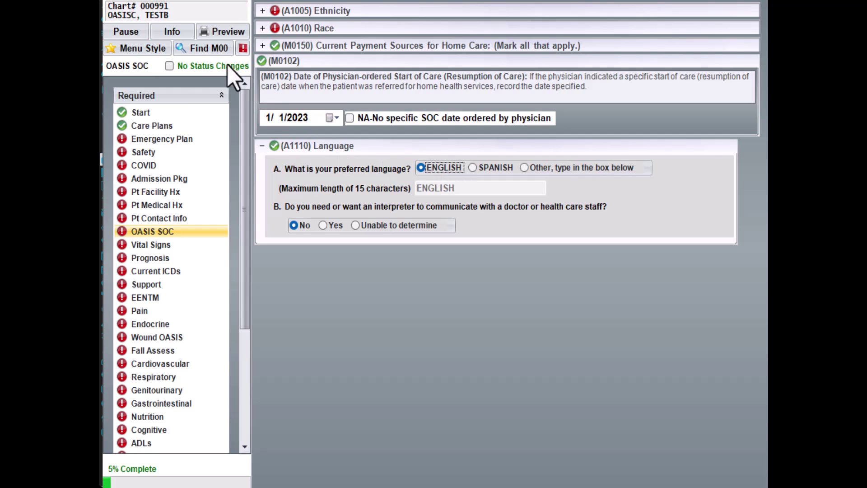
{"action": "left_click", "coordinate": [206, 48]}
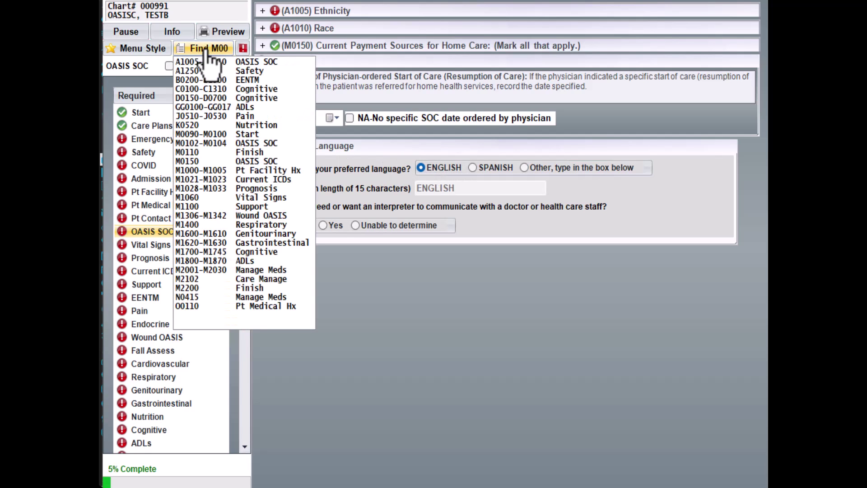
Open the C0100–C0500 items and answer C0100 Yes to conduct the mental status interview.
{"action": "left_click", "coordinate": [223, 97]}
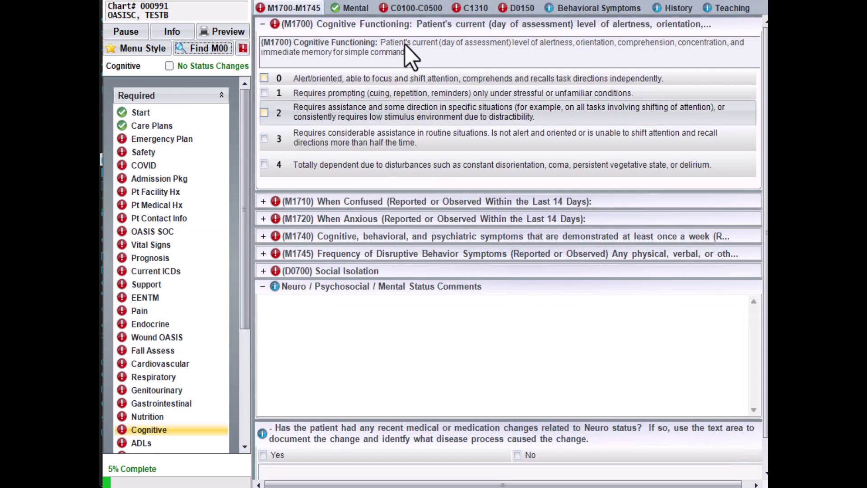
{"action": "left_click", "coordinate": [411, 11]}
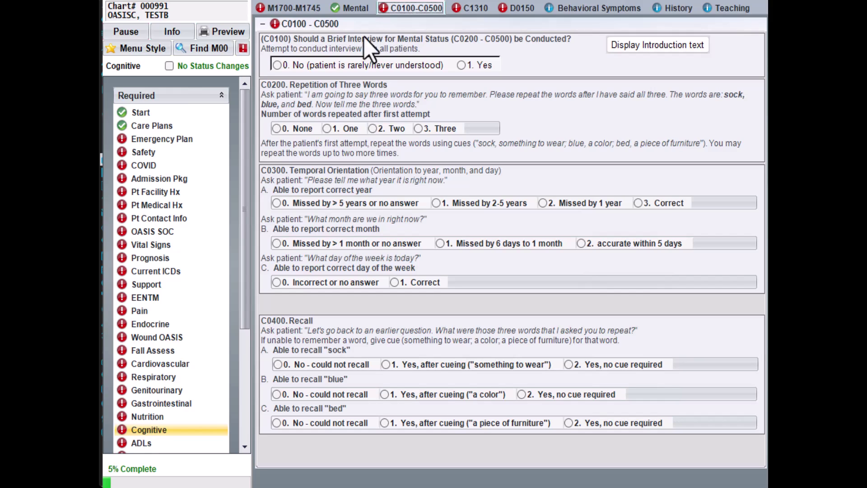
{"action": "left_click", "coordinate": [328, 65]}
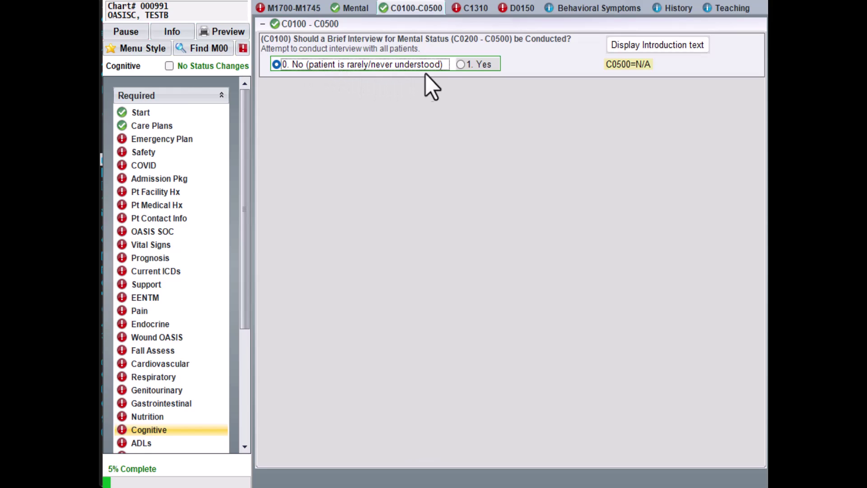
{"action": "left_click", "coordinate": [478, 64]}
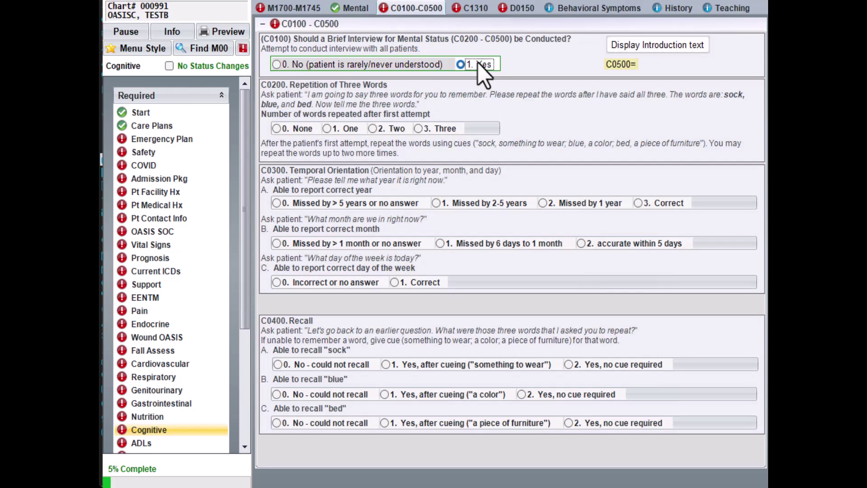
Record no words repeated, wrong year, month and day, and sock, blue, bed recalled after cueing.
{"action": "left_click", "coordinate": [298, 128]}
{"action": "left_click", "coordinate": [316, 203]}
{"action": "left_click", "coordinate": [321, 243]}
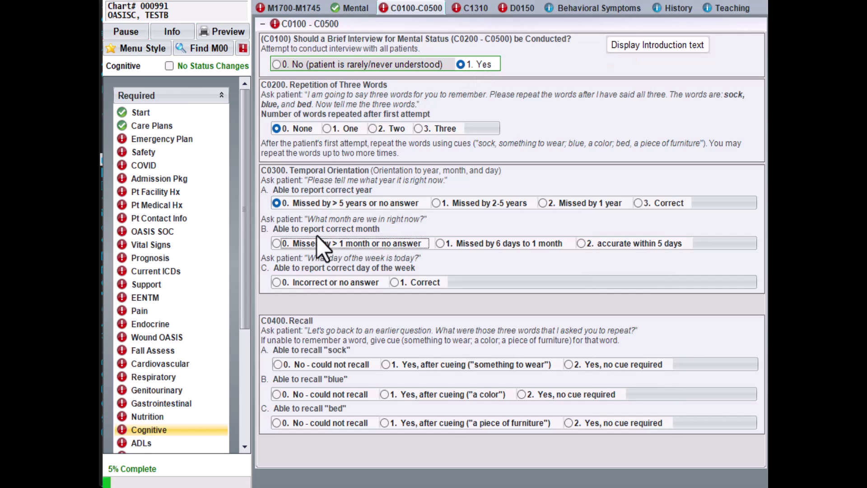
{"action": "left_click", "coordinate": [325, 282]}
{"action": "left_click", "coordinate": [424, 363]}
{"action": "left_click", "coordinate": [425, 395]}
{"action": "left_click", "coordinate": [432, 424]}
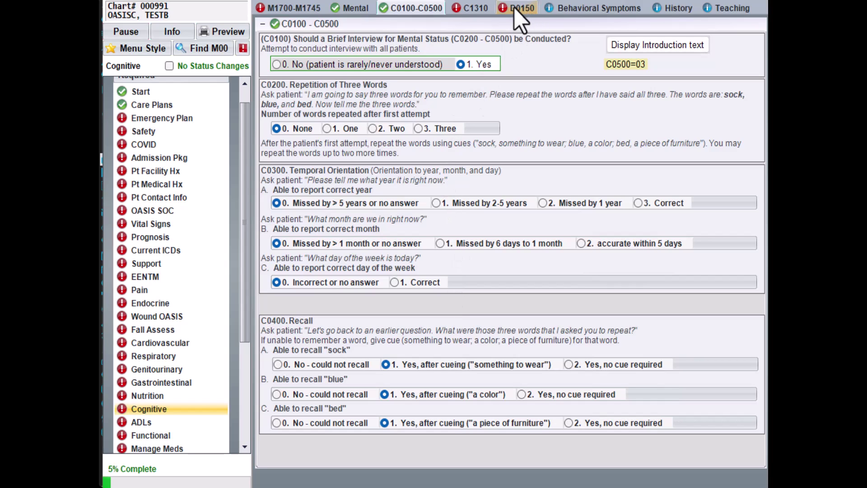
In D0150 PHQ-2, answer little interest Yes on 2-6 days and feeling down No.
{"action": "left_click", "coordinate": [520, 18]}
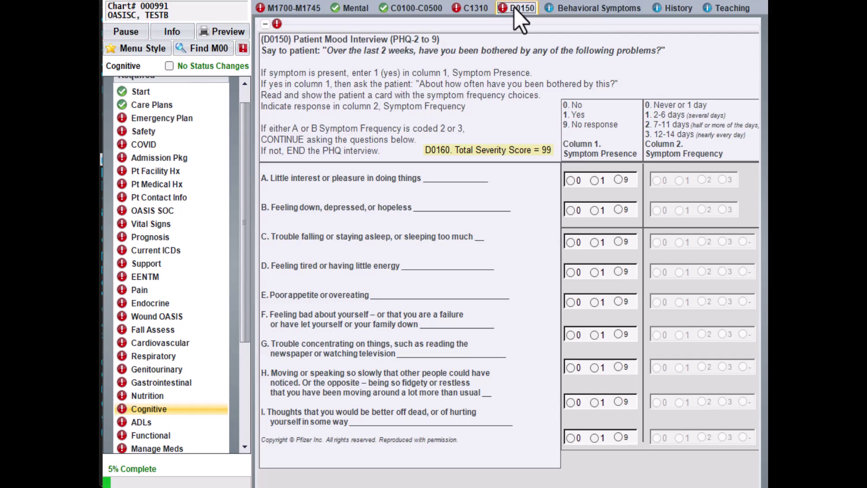
{"action": "left_click", "coordinate": [570, 180]}
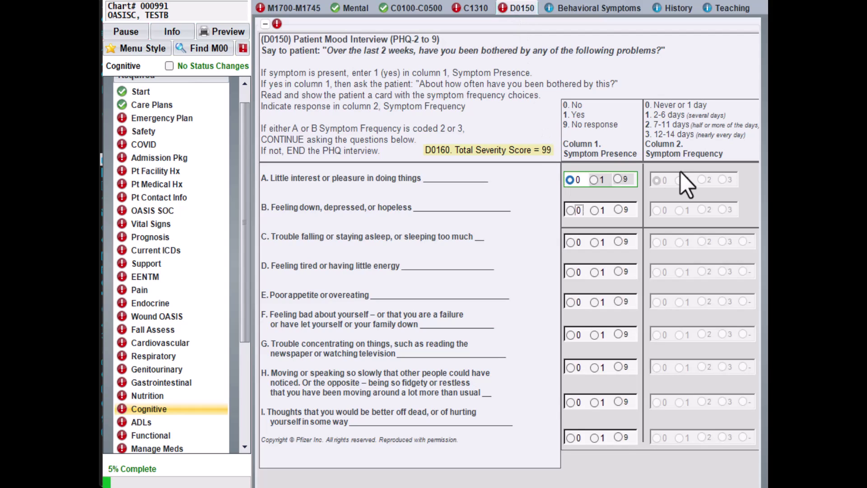
{"action": "left_click", "coordinate": [596, 181]}
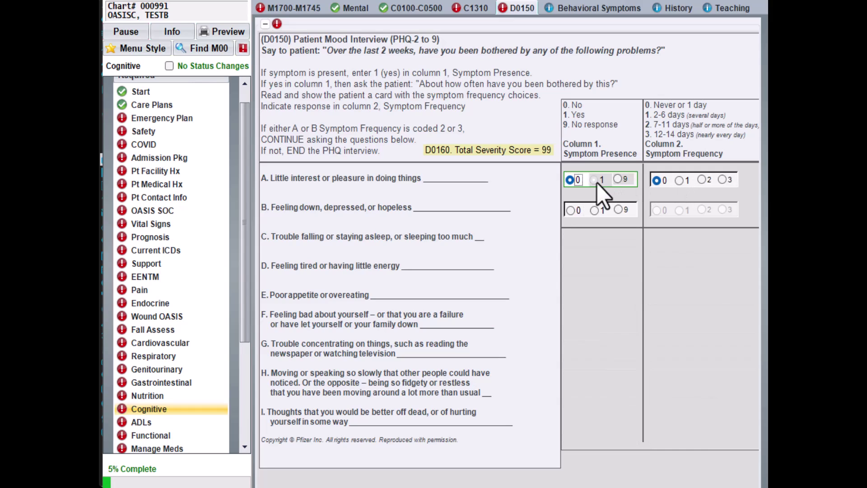
{"action": "left_click", "coordinate": [680, 180]}
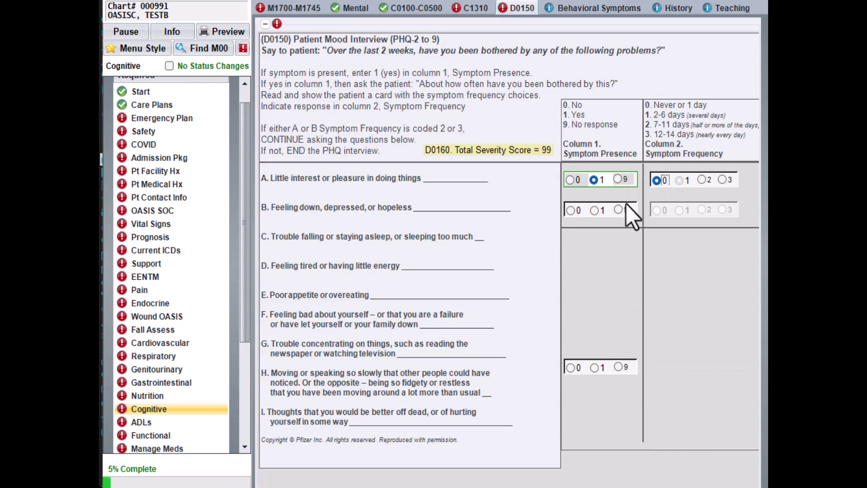
{"action": "left_click", "coordinate": [578, 209]}
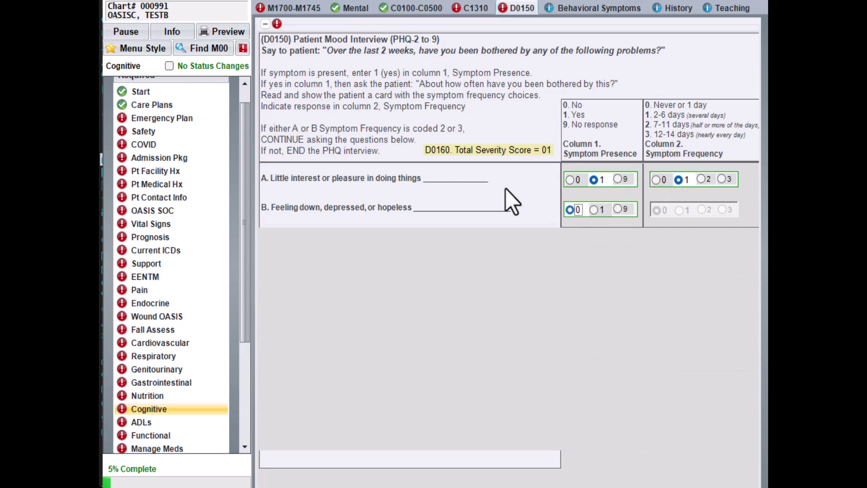
{"action": "left_click", "coordinate": [206, 49]}
Fill N0415 from the medication record: anticoagulant, opioid, antiplatelet and hypoglycemic drugs taken.
{"action": "left_click", "coordinate": [261, 299]}
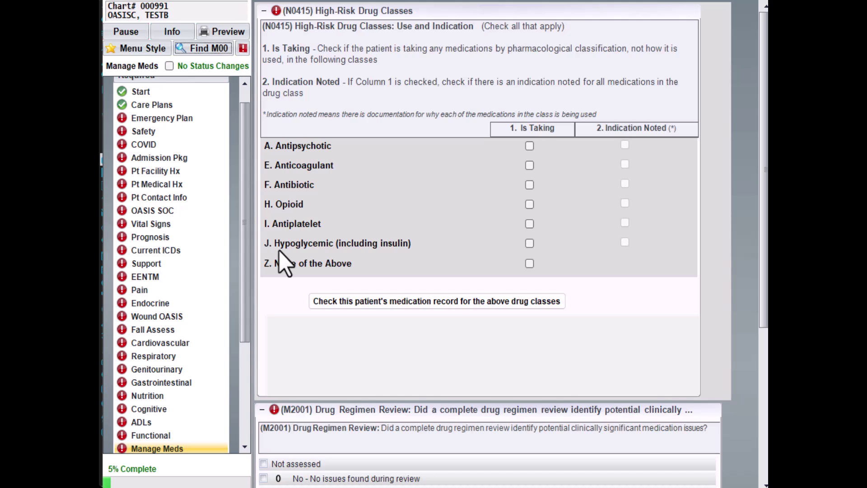
{"action": "left_click", "coordinate": [470, 301]}
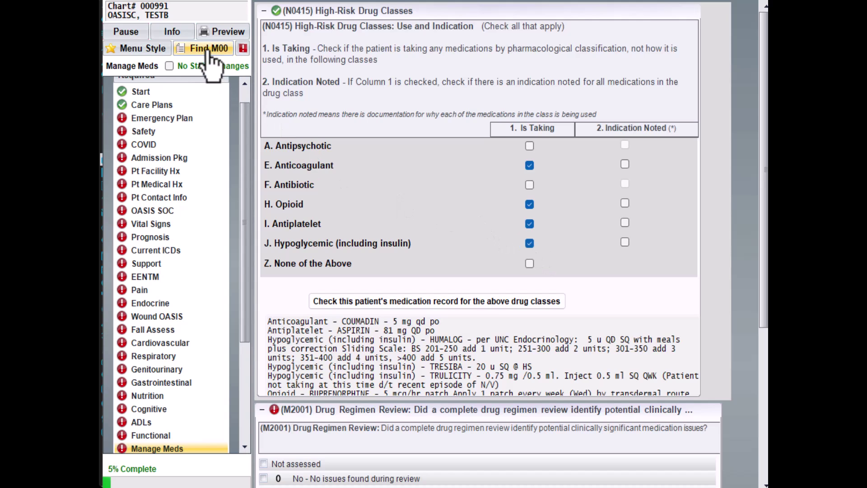
In Pt Medical Hx O0110, tick IV chemotherapy, continuous oxygen and transfusions, then None of the Above.
{"action": "left_click", "coordinate": [175, 187]}
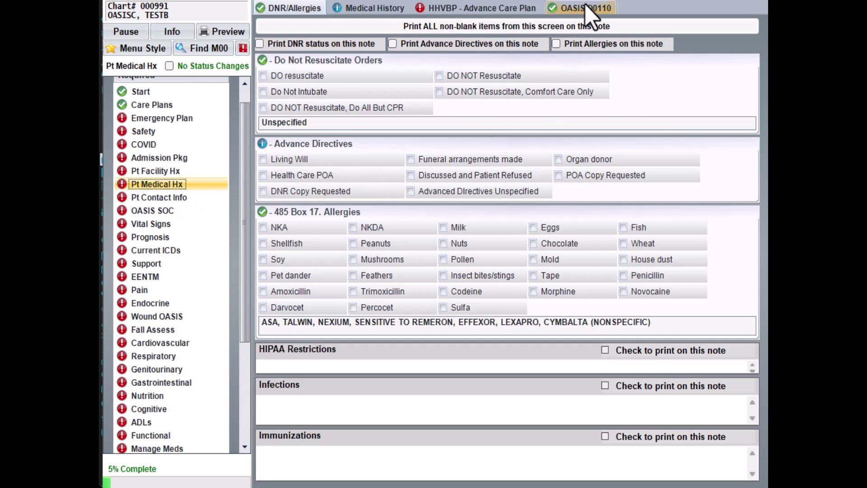
{"action": "left_click", "coordinate": [593, 19]}
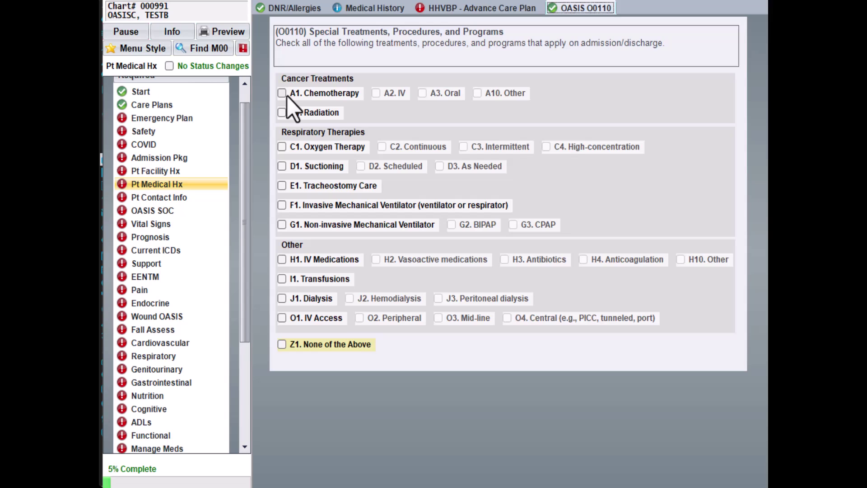
{"action": "left_click", "coordinate": [288, 96]}
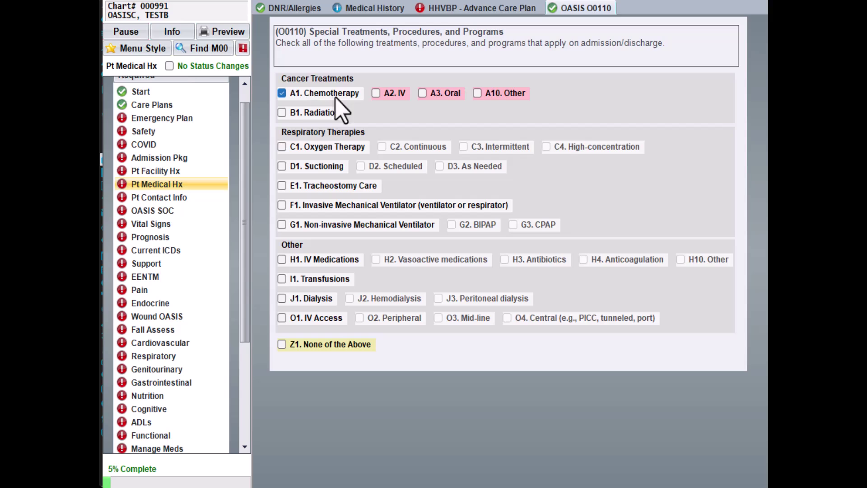
{"action": "left_click", "coordinate": [388, 95]}
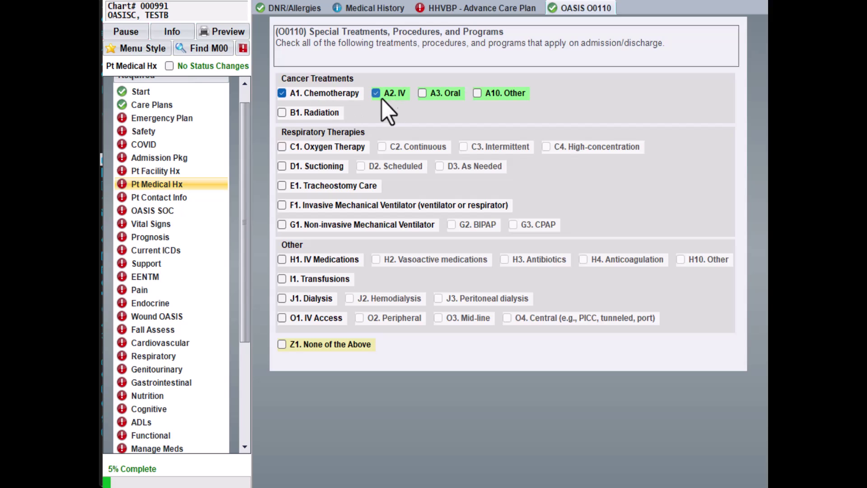
{"action": "left_click", "coordinate": [308, 148]}
{"action": "left_click", "coordinate": [390, 147]}
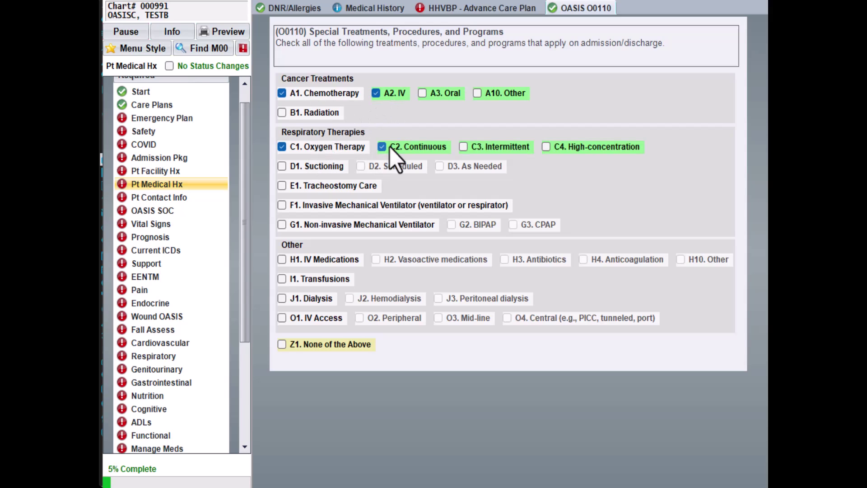
{"action": "left_click", "coordinate": [316, 283]}
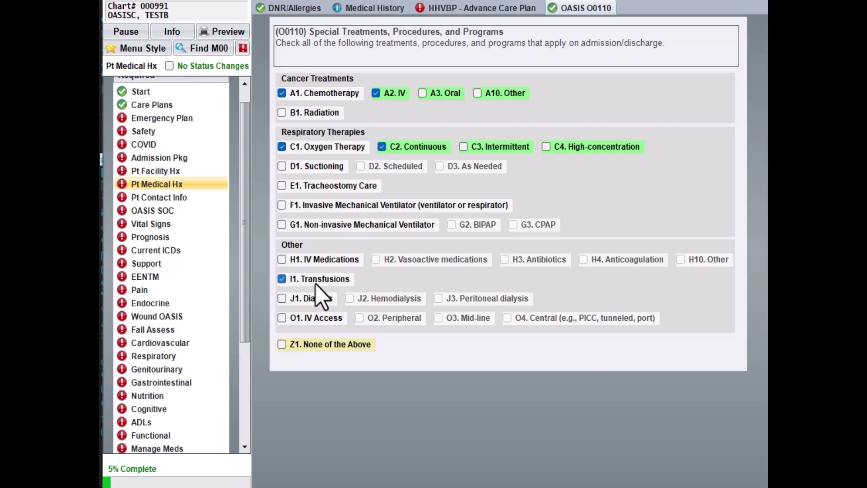
{"action": "left_click", "coordinate": [349, 343]}
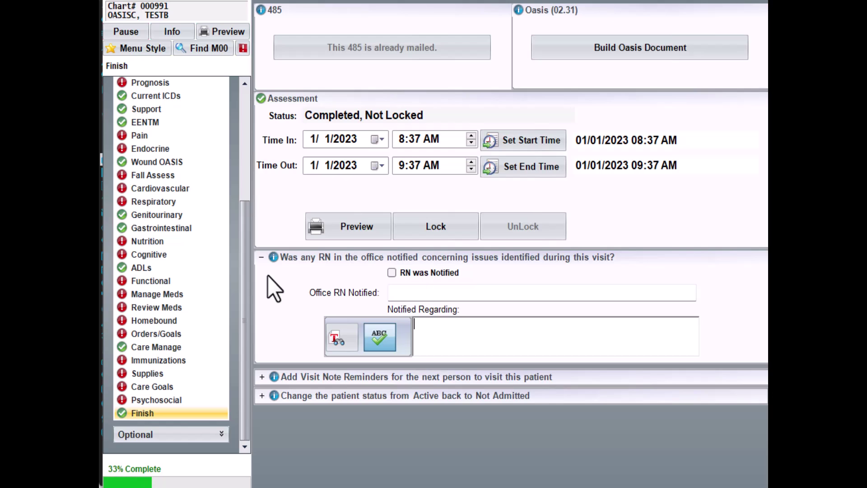
Build OASIS Document 1A with M0110 episode timing 2-Later.
{"action": "left_click", "coordinate": [679, 51]}
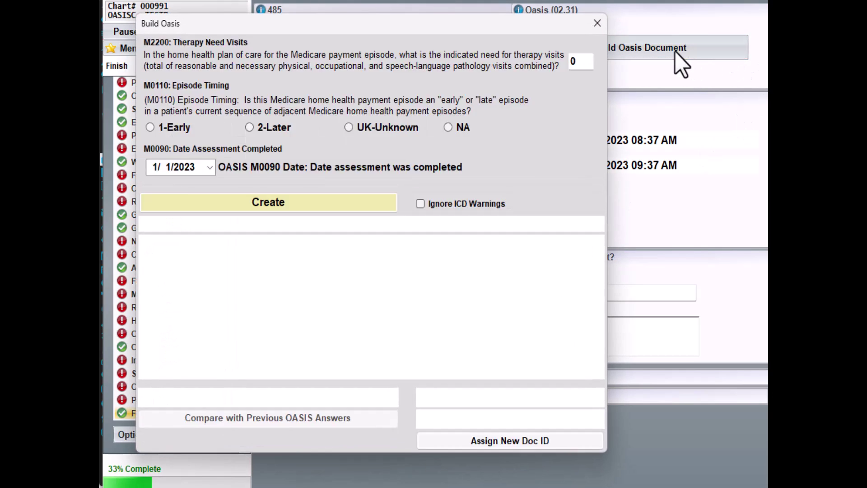
{"action": "left_click", "coordinate": [283, 127]}
{"action": "left_click", "coordinate": [288, 202]}
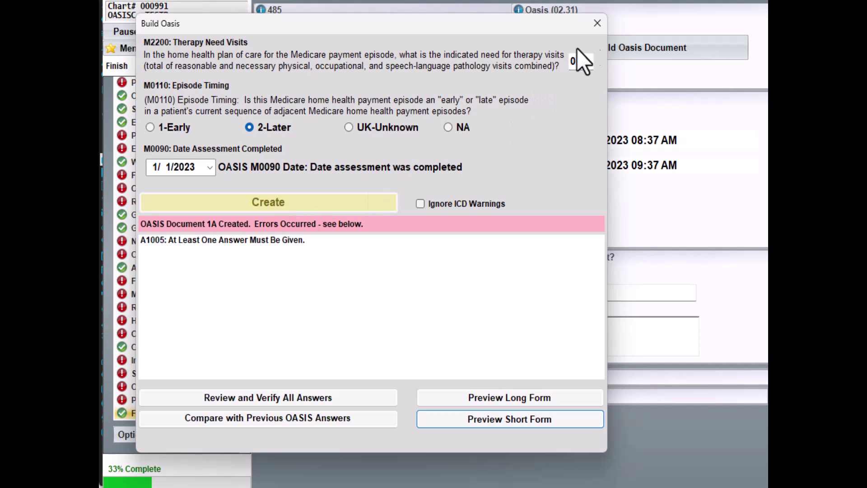
Answer A1005 Ethnicity as X. Patient unable to respond, then reopen Build Oasis Document from Finish.
{"action": "left_click", "coordinate": [596, 24]}
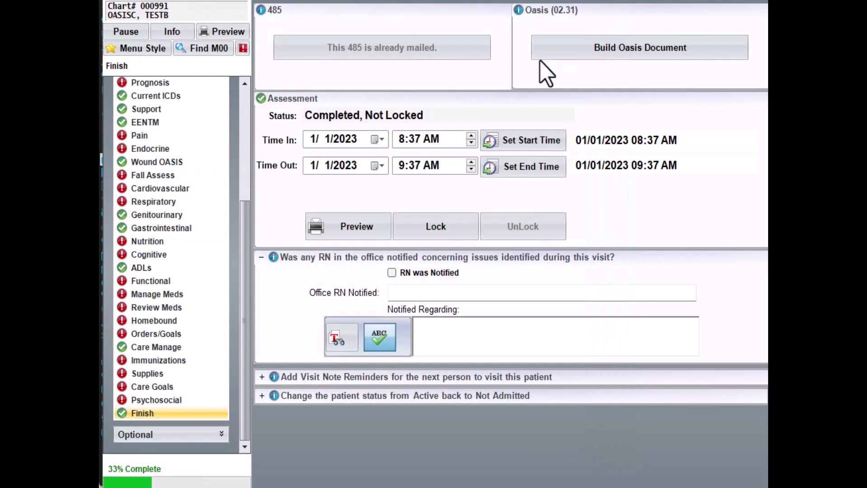
{"action": "left_click", "coordinate": [204, 48]}
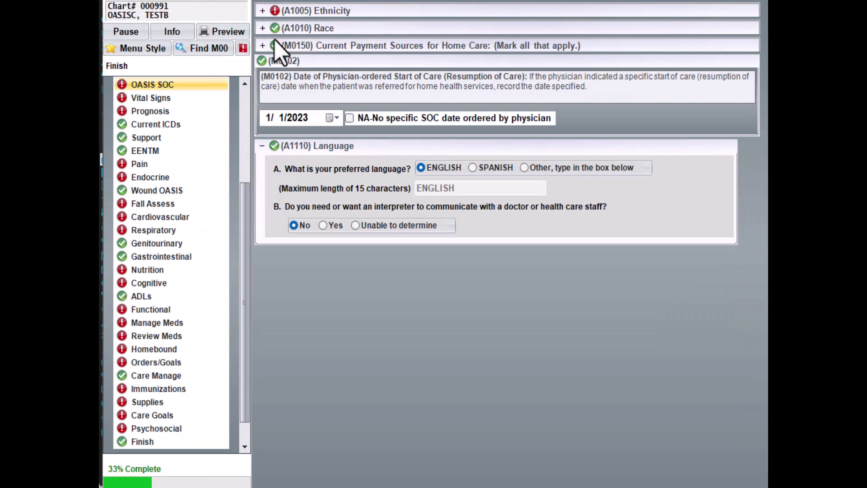
{"action": "left_click", "coordinate": [262, 10]}
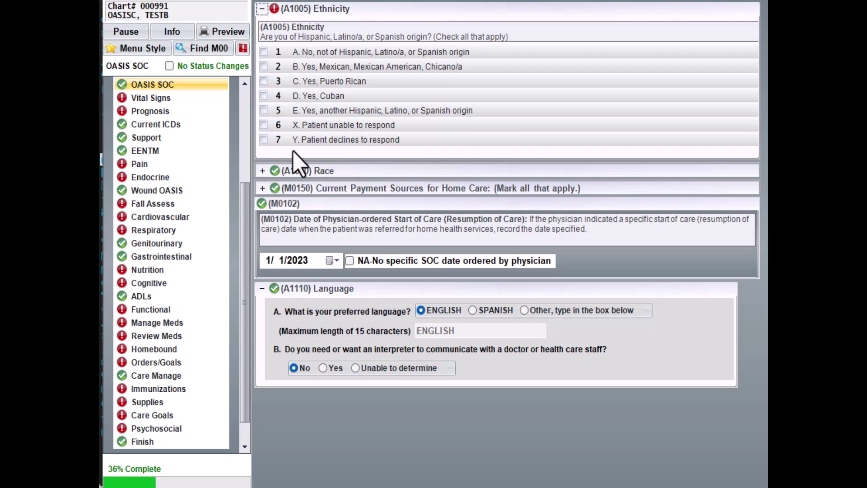
{"action": "left_click", "coordinate": [315, 126]}
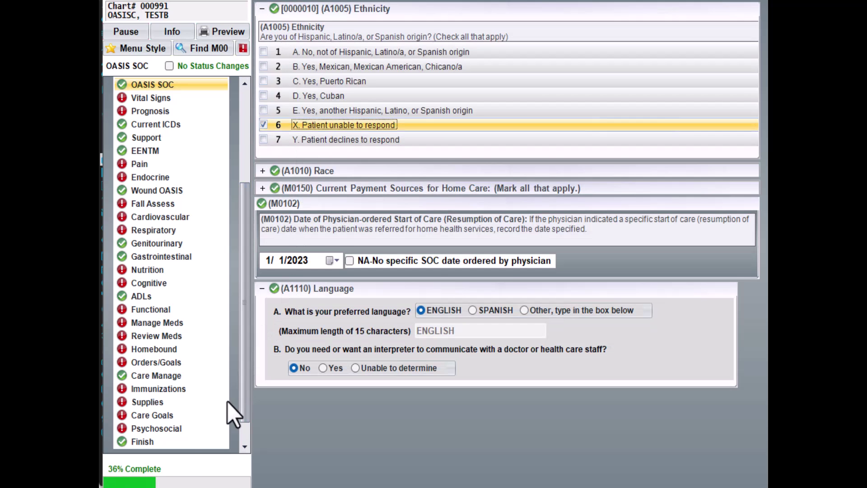
{"action": "left_click", "coordinate": [159, 441]}
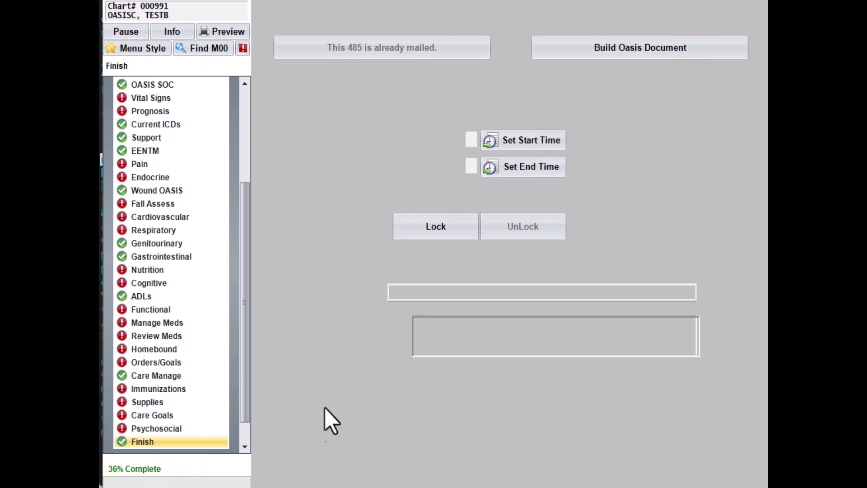
{"action": "left_click", "coordinate": [701, 56]}
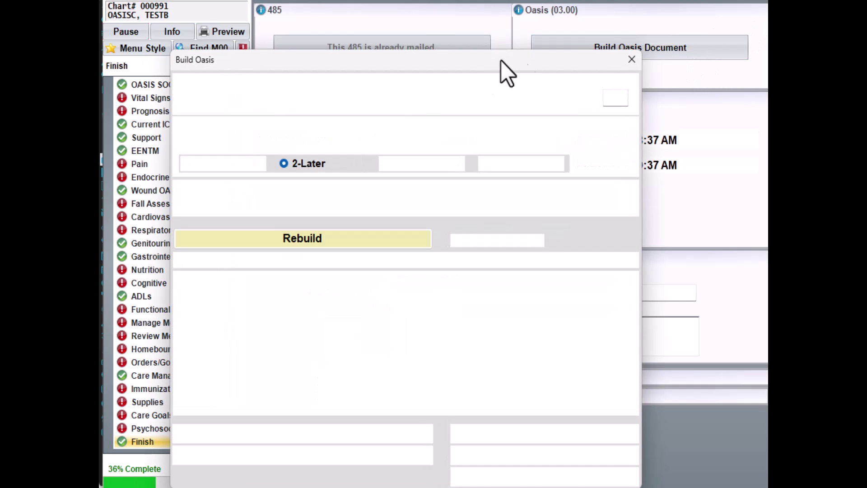